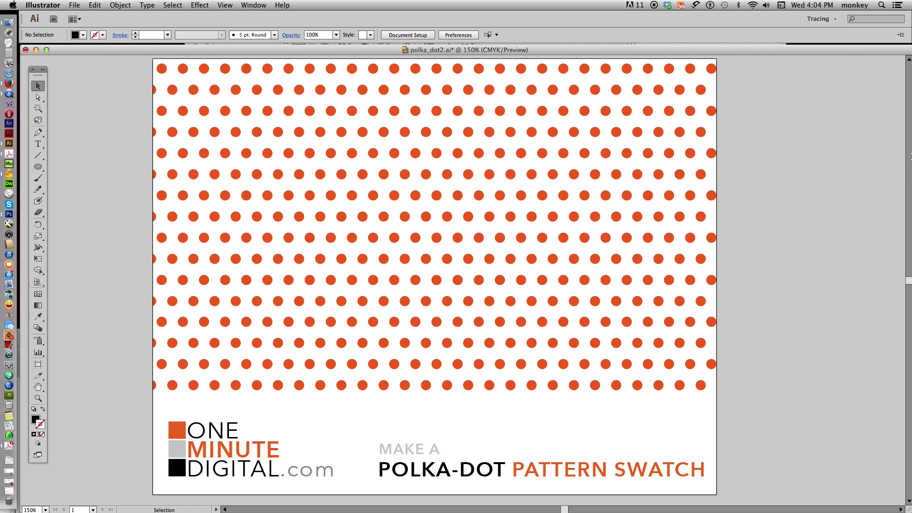
Create a new blank Letter-size document
click(74, 5)
click(78, 15)
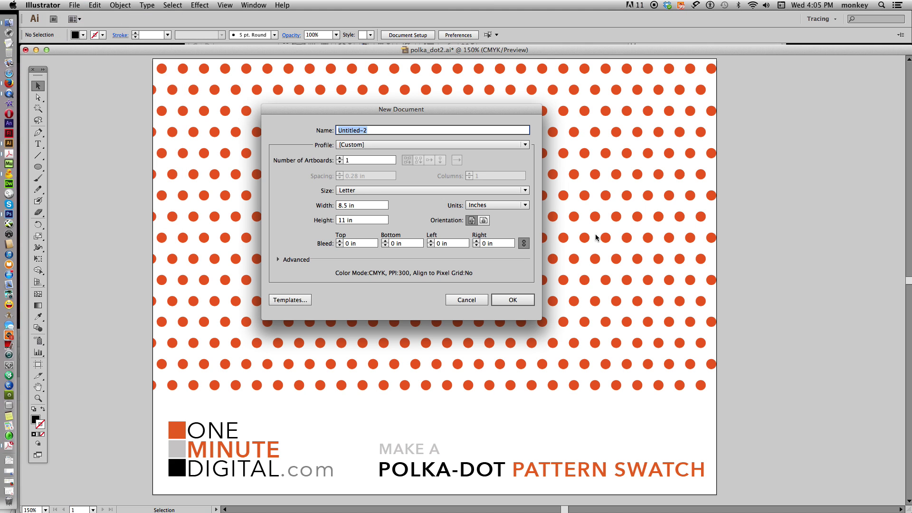
click(513, 300)
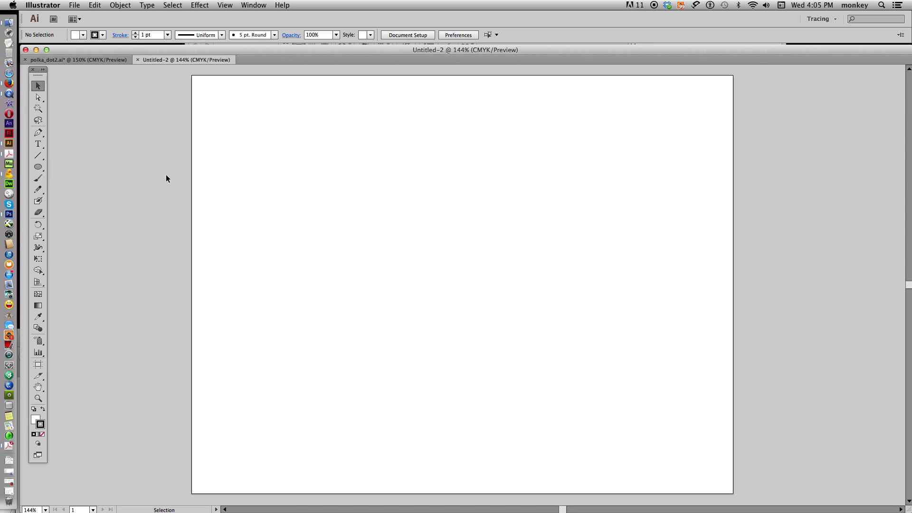
Show the Swatches panel and place it to the right of the artboard
click(254, 6)
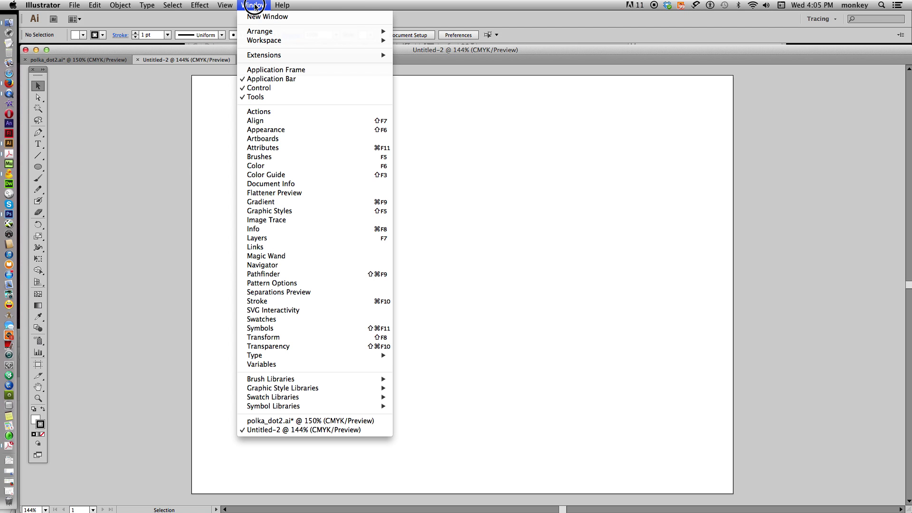
click(309, 320)
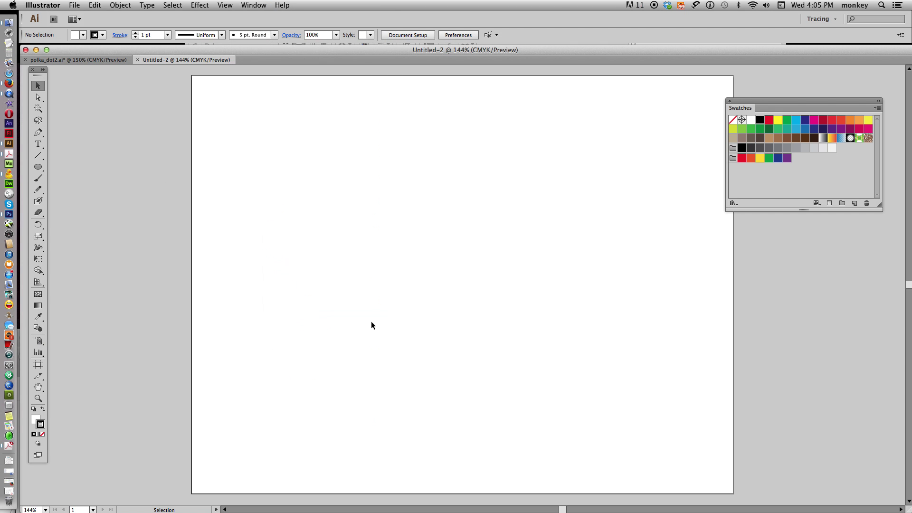
drag(773, 101, 786, 79)
Draw a small circle near the page centre and fill it with orange #ff7300
drag(38, 167, 88, 193)
drag(404, 218, 446, 260)
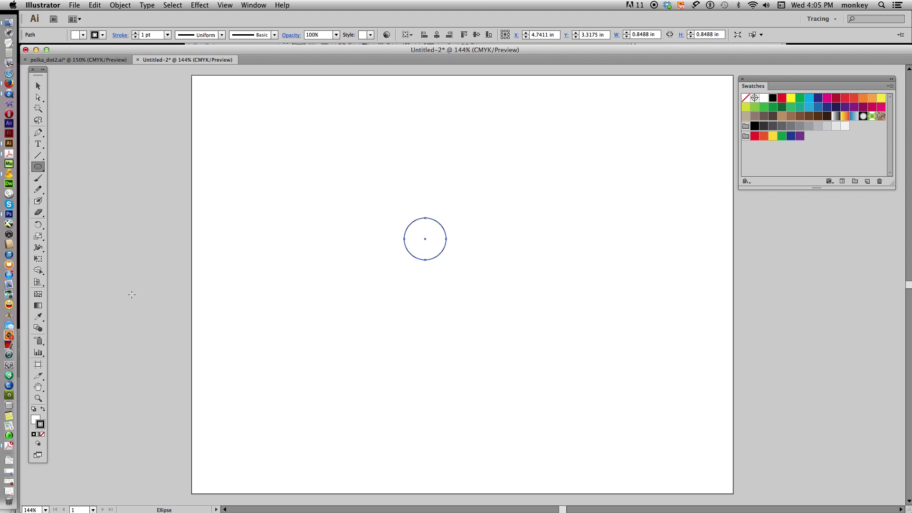
double_click(37, 419)
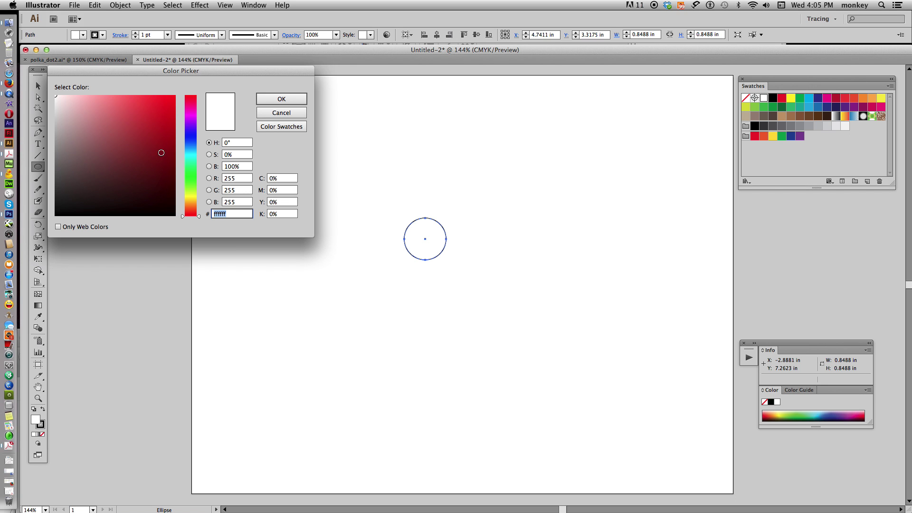
drag(197, 216, 199, 205)
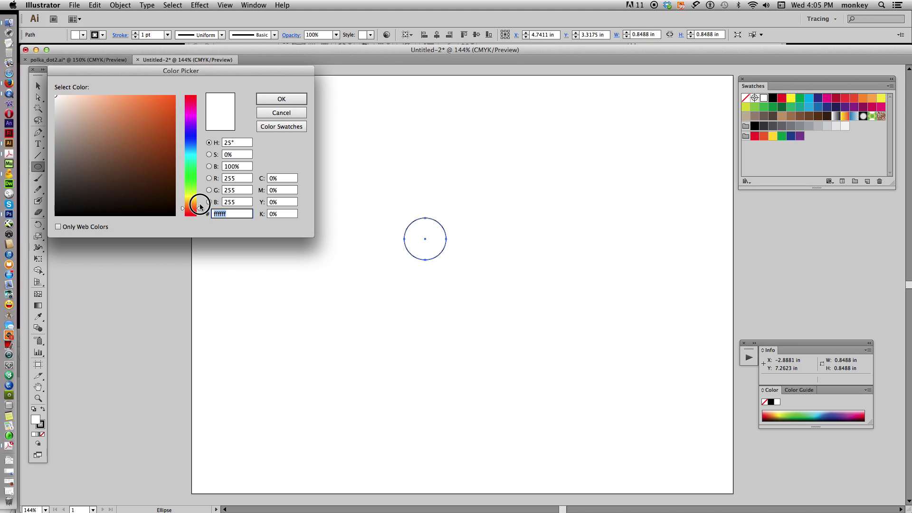
drag(166, 106, 177, 97)
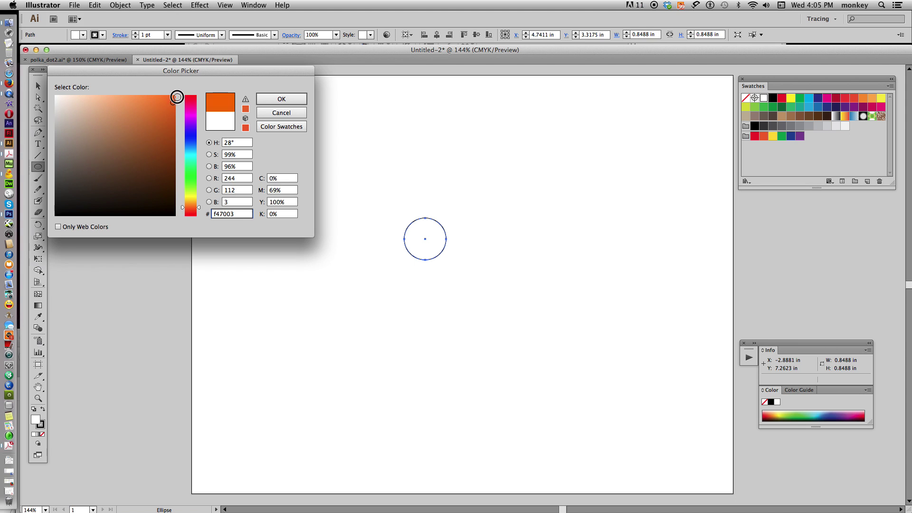
click(292, 100)
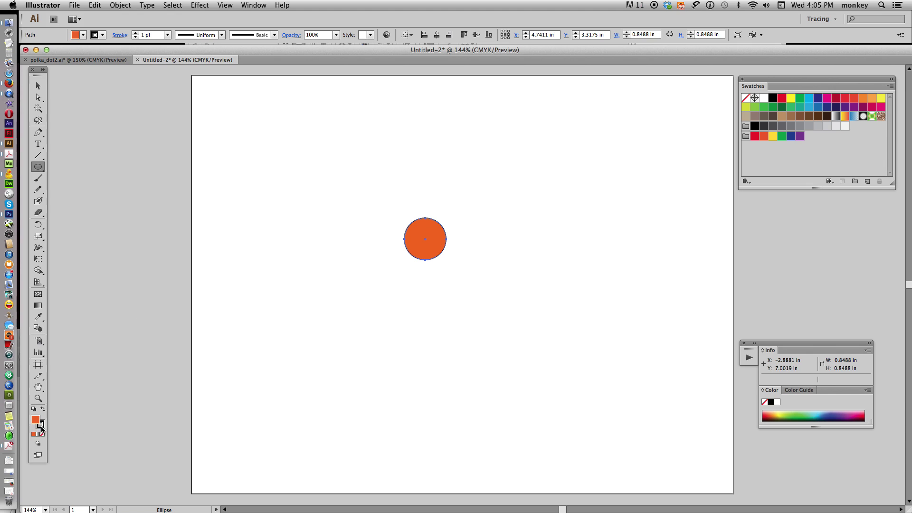
Set the circle's stroke to None so it has no outline
click(41, 425)
click(42, 433)
click(38, 86)
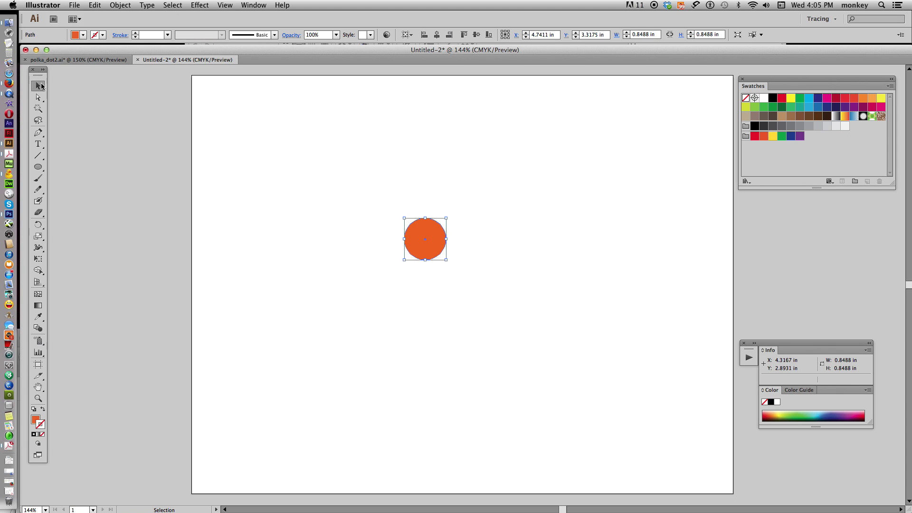
click(37, 420)
Make a new pattern from the orange circle with Object > Pattern > Make
click(120, 5)
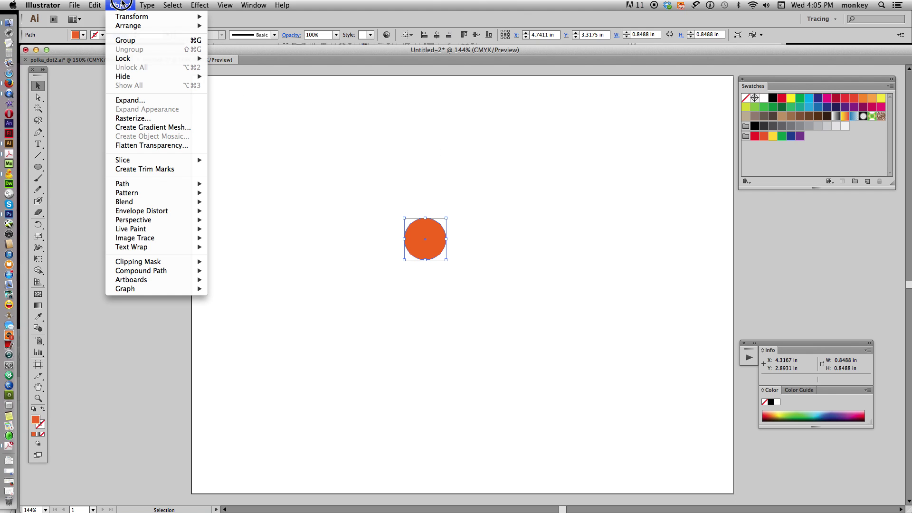
mouse_move(199, 193)
click(239, 198)
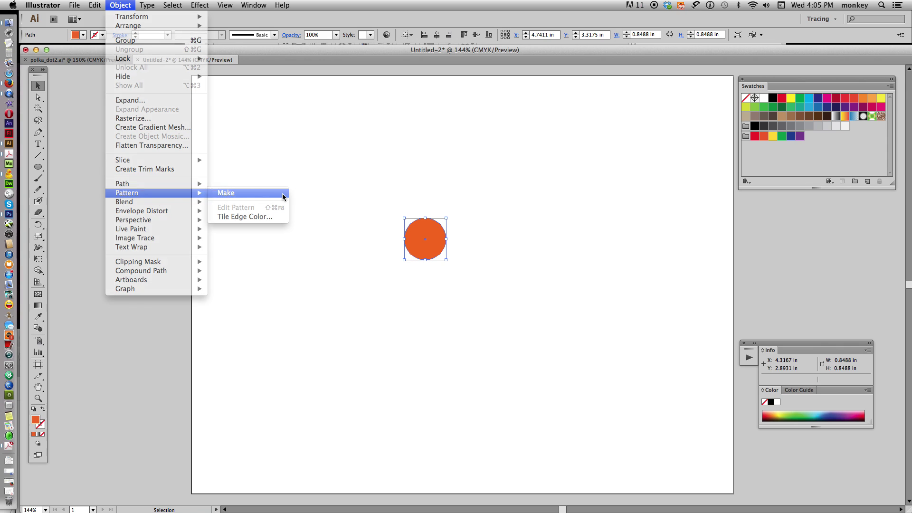
click(569, 286)
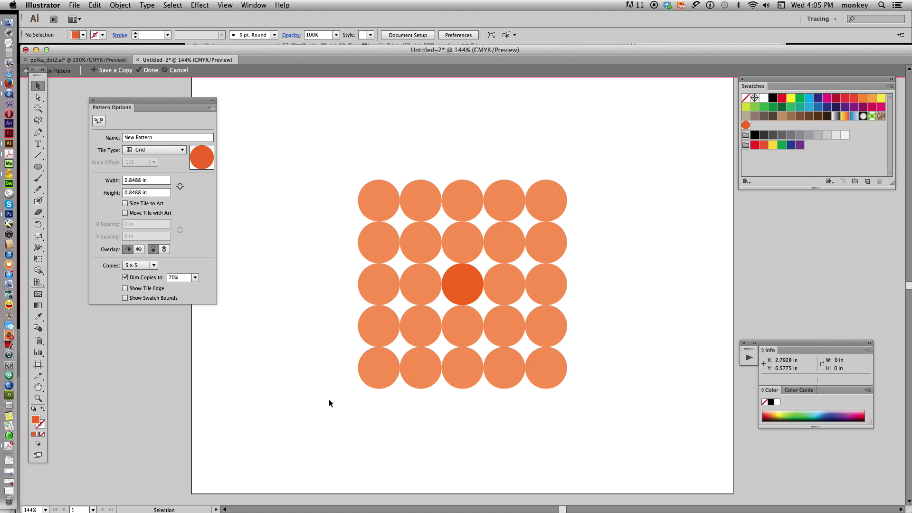
Name the pattern 'Polka Dots' and set its tile type to Brick by Row
drag(150, 103, 151, 104)
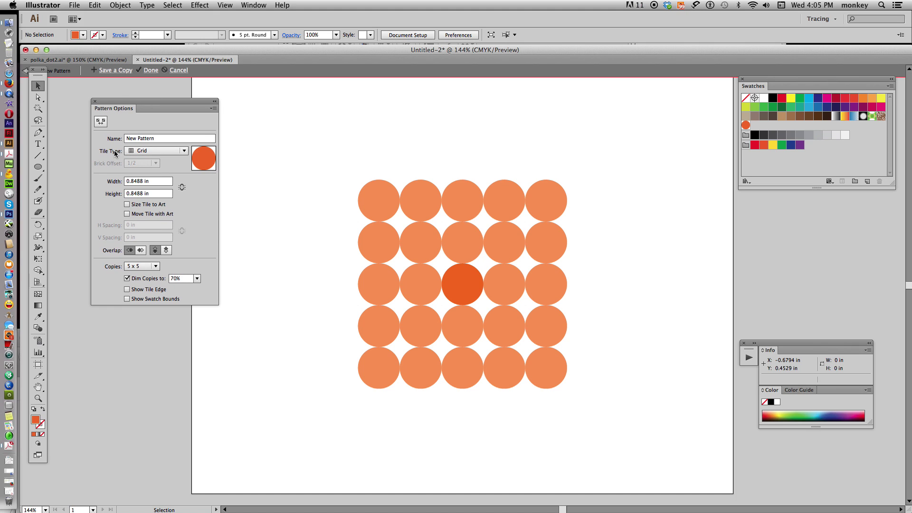
click(163, 138)
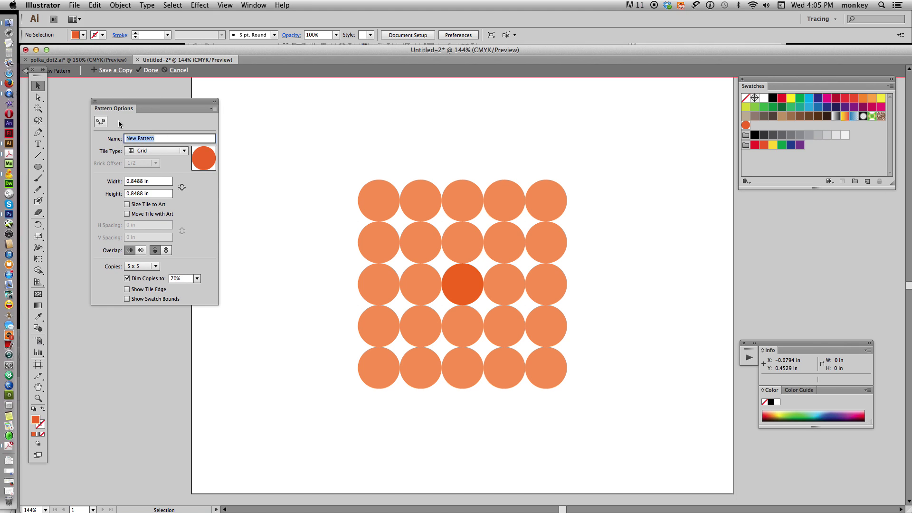
text(Polka Dots)
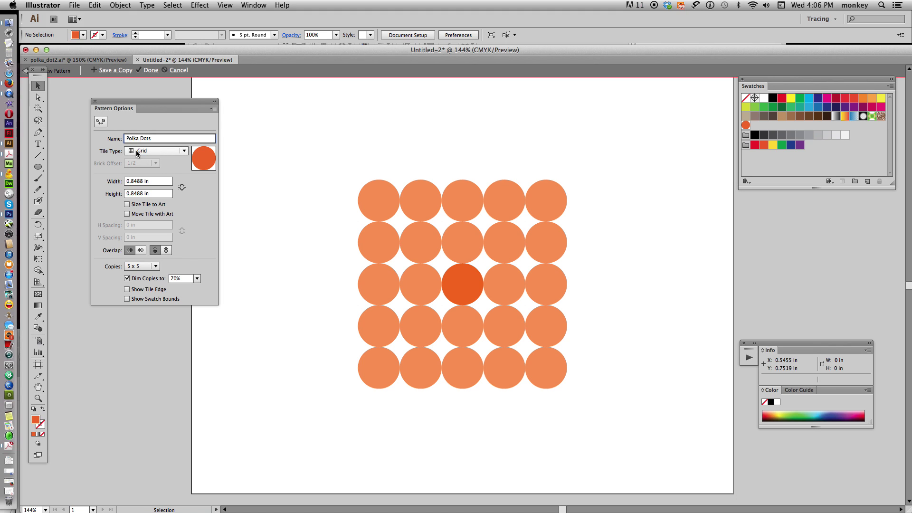
click(182, 151)
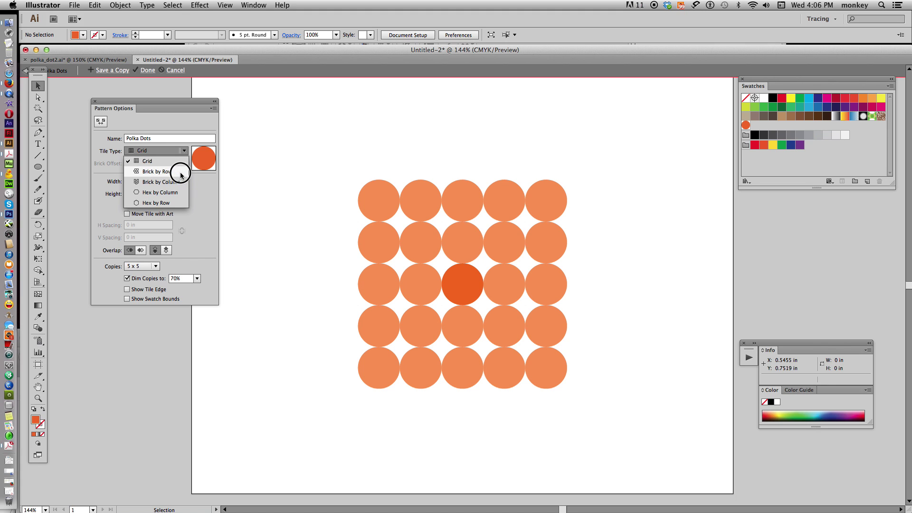
click(183, 173)
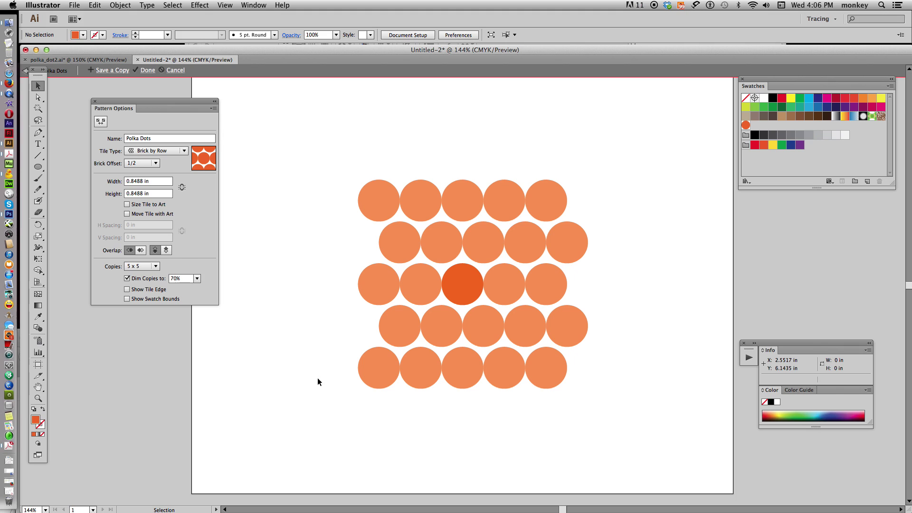
click(101, 125)
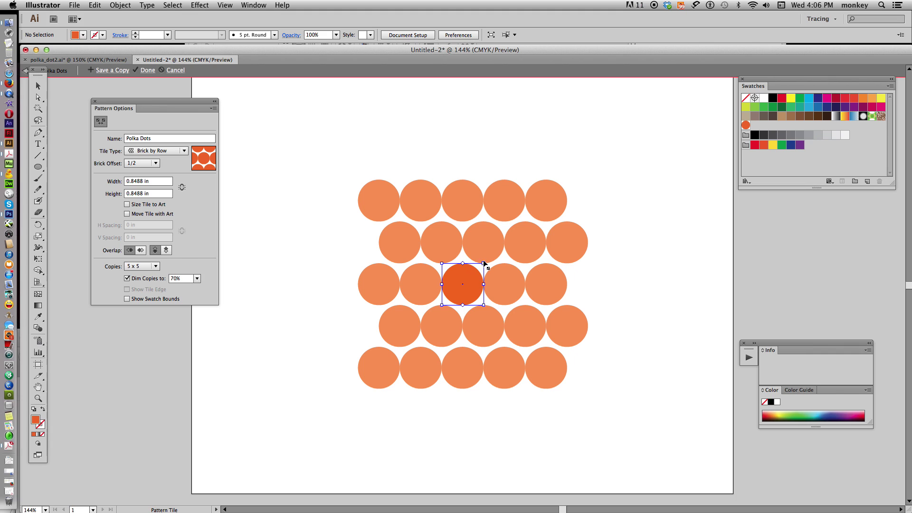
Enlarge the pattern tile to about 1.65 × 1.40 in and save the pattern
drag(484, 263, 523, 236)
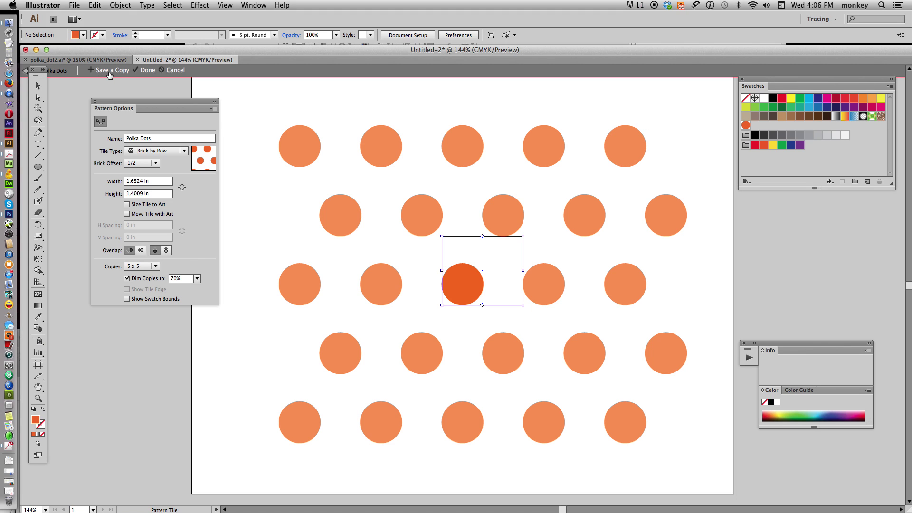
click(147, 70)
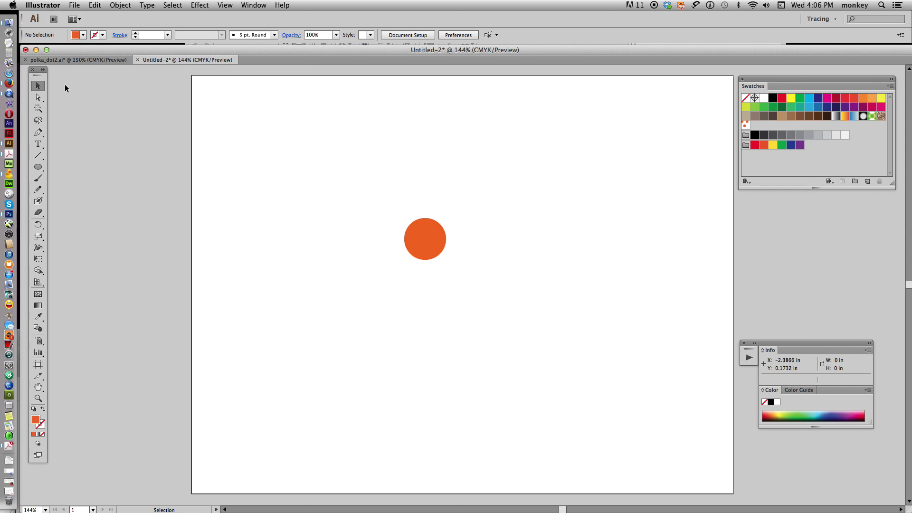
Delete the original orange circle from the artboard
click(428, 245)
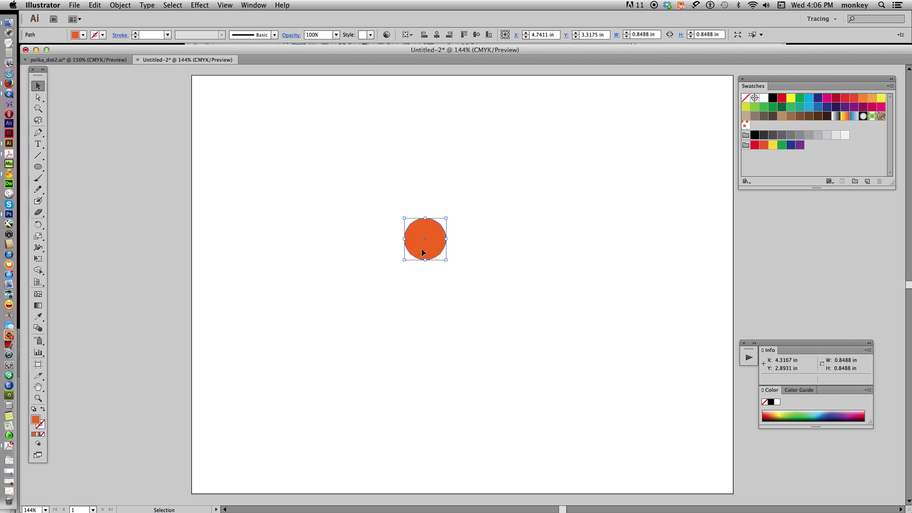
key(Delete)
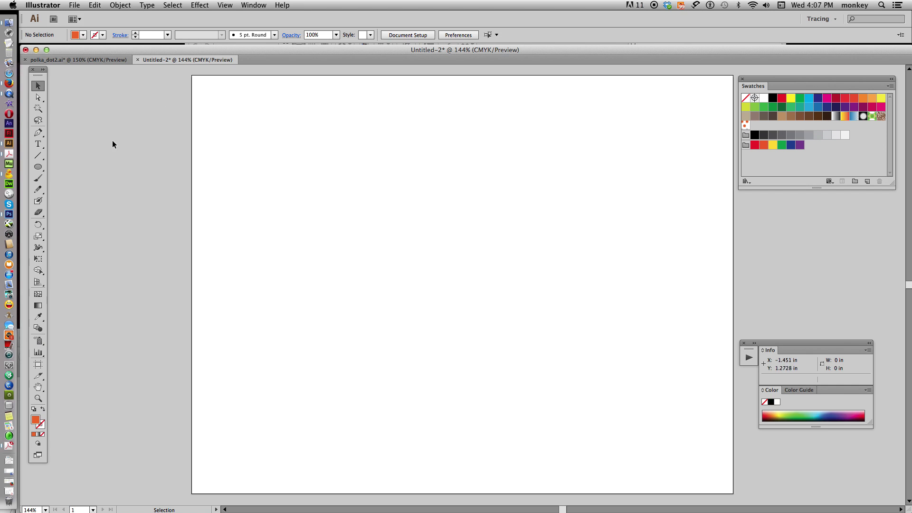
Draw an 11 × 5.08 in rectangle across the artboard's top and fill it with Polka Dots
click(38, 167)
click(58, 167)
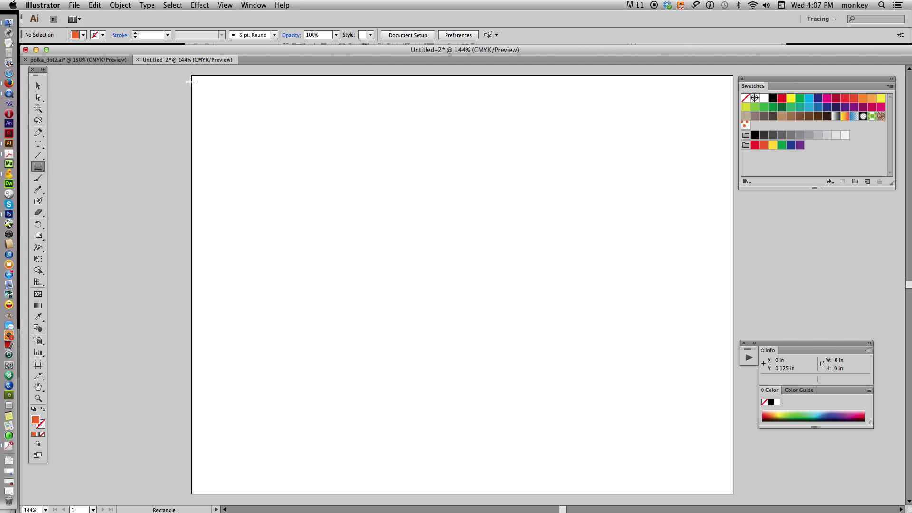
drag(192, 76, 732, 326)
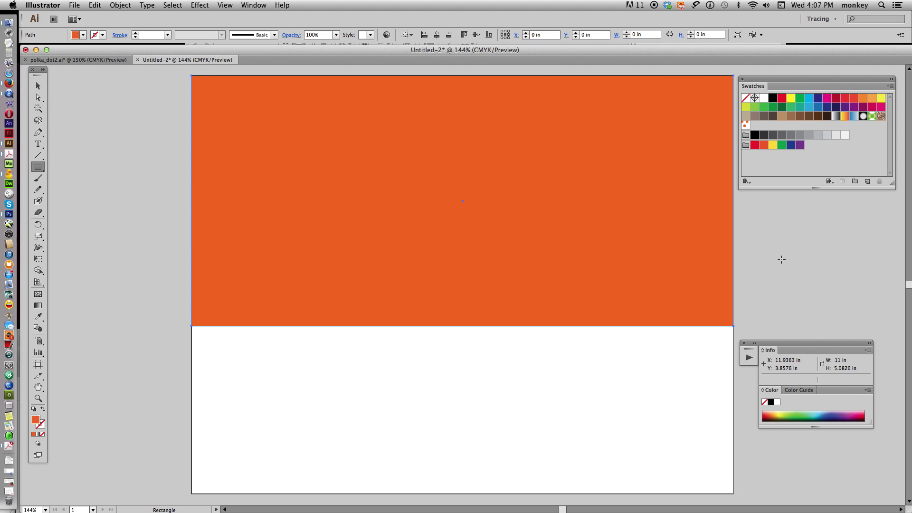
click(745, 125)
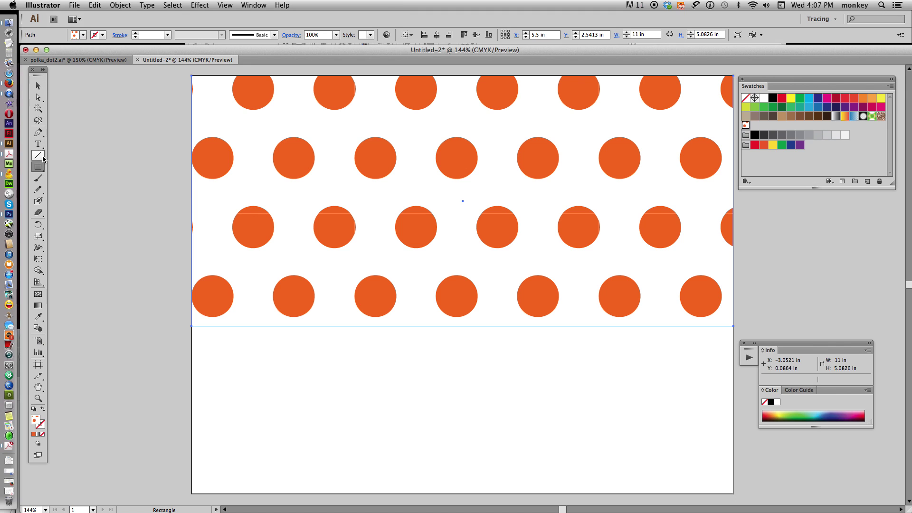
Scale only the rectangle's pattern to 10% uniform, with Transform Objects off
double_click(37, 236)
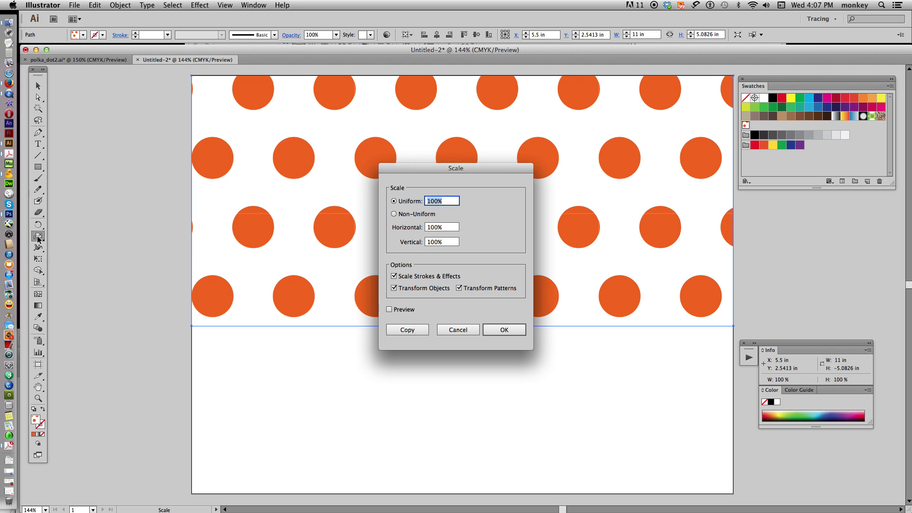
drag(432, 170, 775, 112)
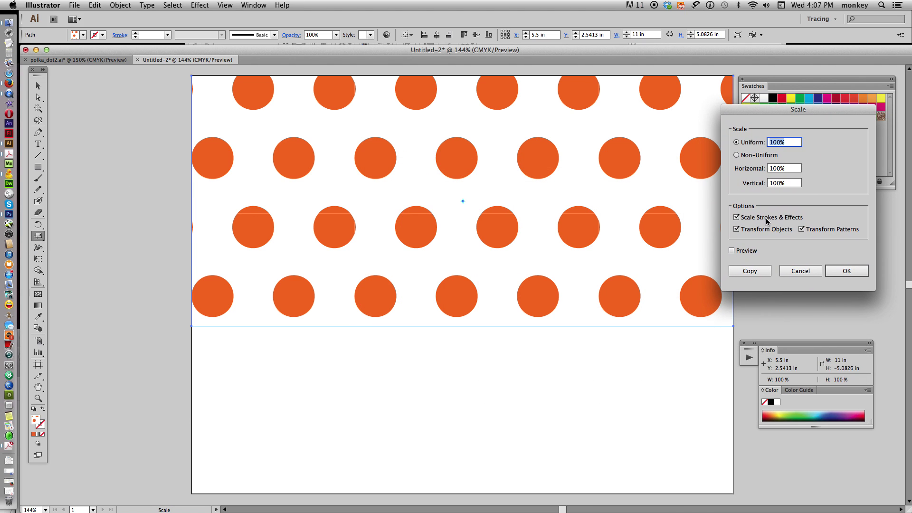
click(737, 230)
click(731, 250)
double_click(789, 141)
key(Down)
key(Down)
key(Down)
key(Down)
key(Down)
key(Down)
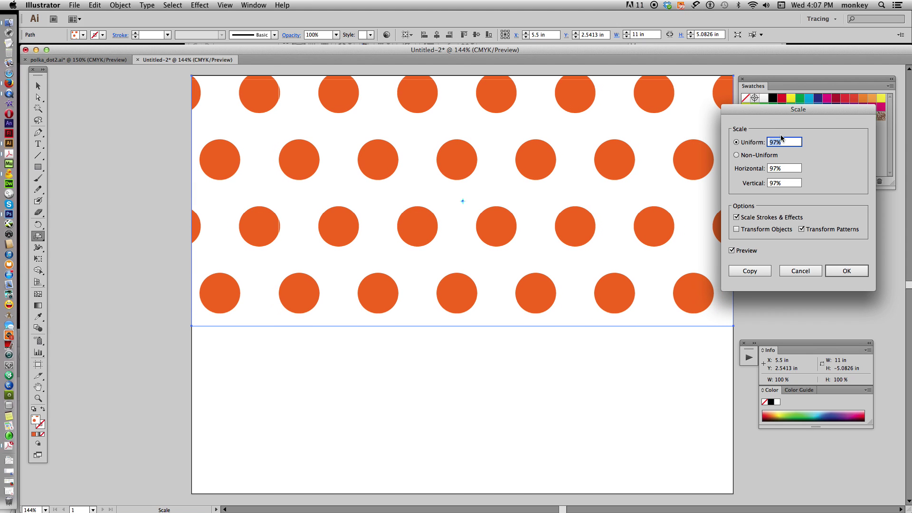
key(Down)
key(Down)
key(Down)
key(Down)
key(Down)
key(Down)
key(Down)
key(Down)
key(Down)
key(Down)
key(Down)
key(Down)
key(Down)
key(Down)
key(Down)
key(Down)
key(Down)
key(Down)
key(Down)
key(Down)
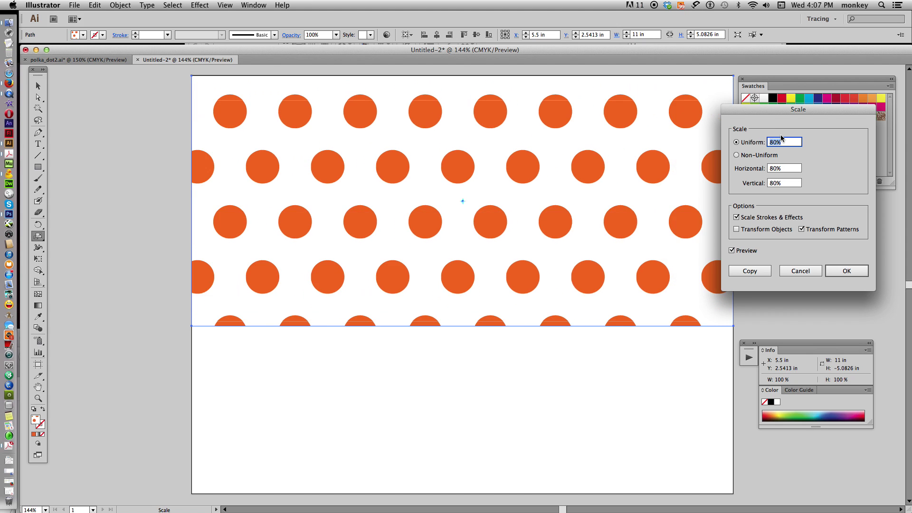
key(Down)
key(Down)
key(Down)
key(Down)
key(Down)
key(Down)
key(Down)
key(Down)
key(Down)
key(Down)
key(Down)
key(Down)
key(Down)
key(Down)
key(Down)
key(Down)
key(Down)
key(Down)
key(Down)
key(Down)
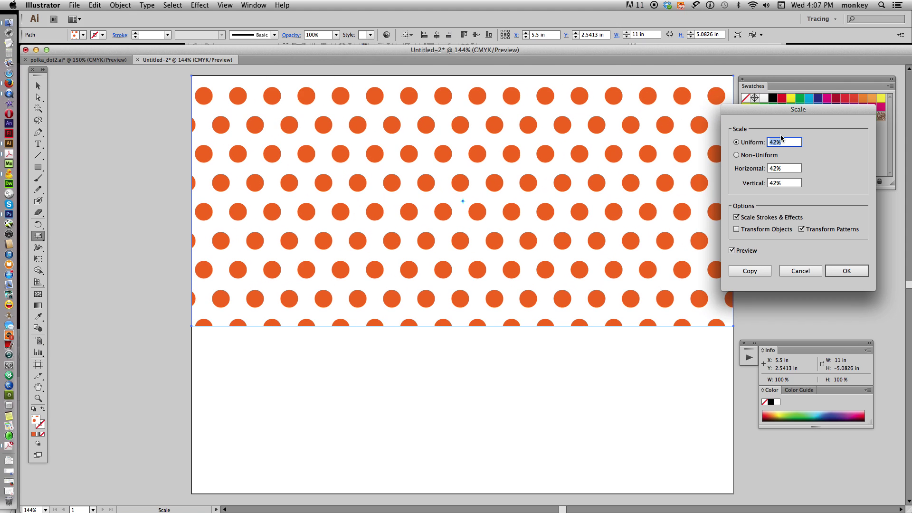
key(Down)
key(Down)
key(Down)
key(Down)
key(Down)
key(Down)
key(Down)
key(Down)
key(Down)
key(Down)
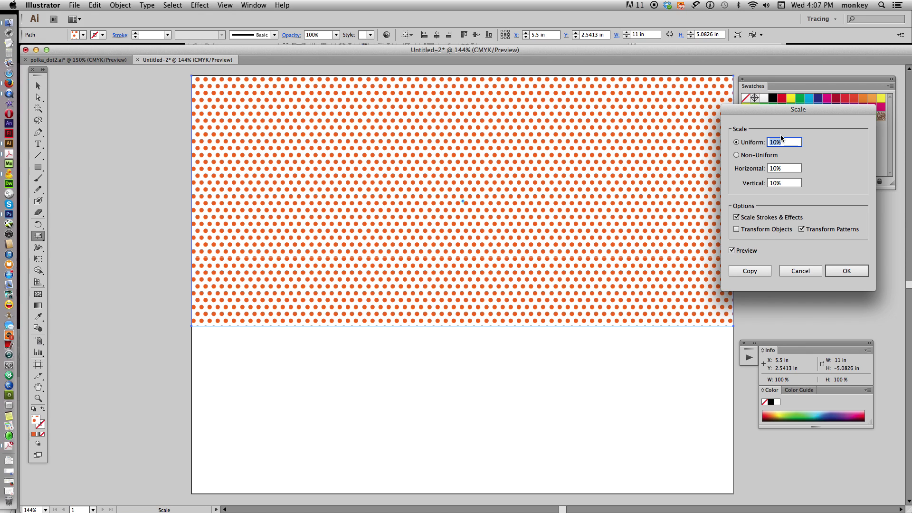
key(shift+Up)
key(shift+Up)
key(shift+Up)
key(shift+Up)
key(shift+Up)
key(shift+Up)
key(shift+Up)
key(shift+Up)
key(shift+Up)
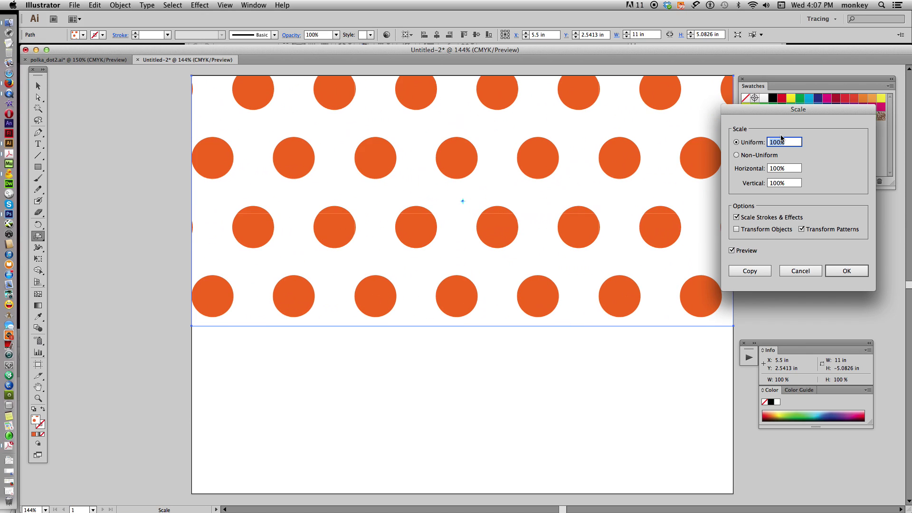
key(shift+Down)
key(shift+Down)
key(shift+Down)
key(shift+Down)
key(shift+Down)
key(shift+Down)
key(shift+Down)
key(shift+Down)
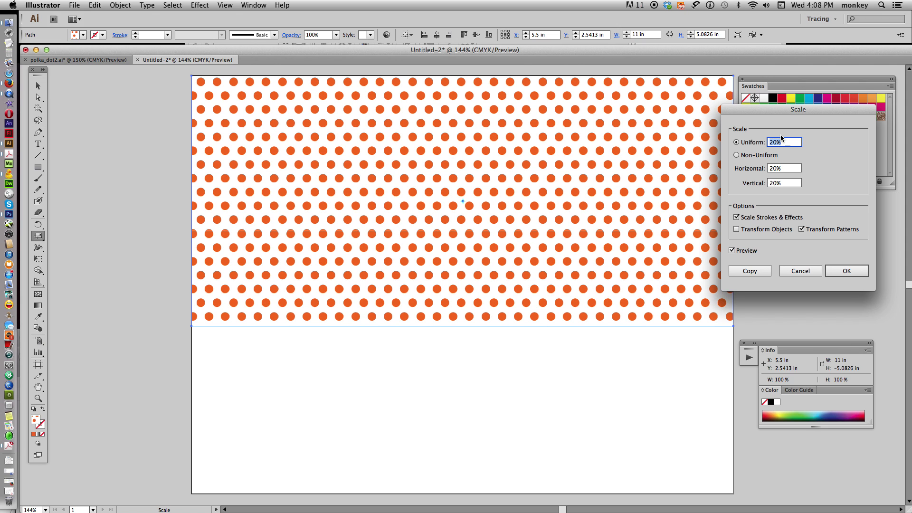
key(shift+Down)
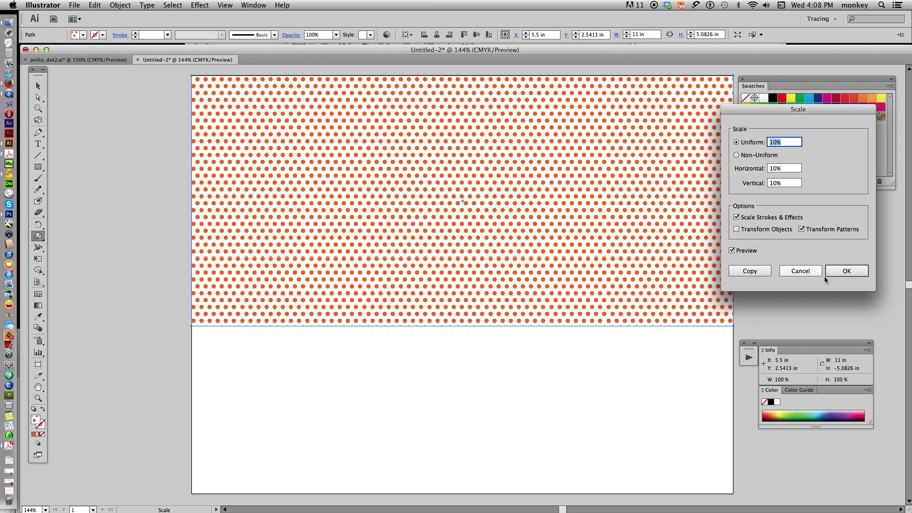
click(848, 271)
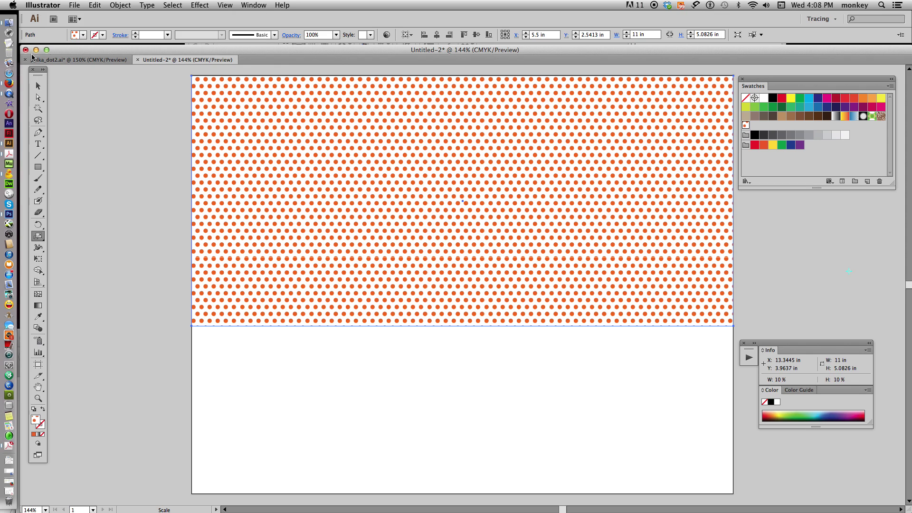
click(38, 85)
Draw a 3.125 in circle below the rectangle and fill it with Polka Dots
click(38, 168)
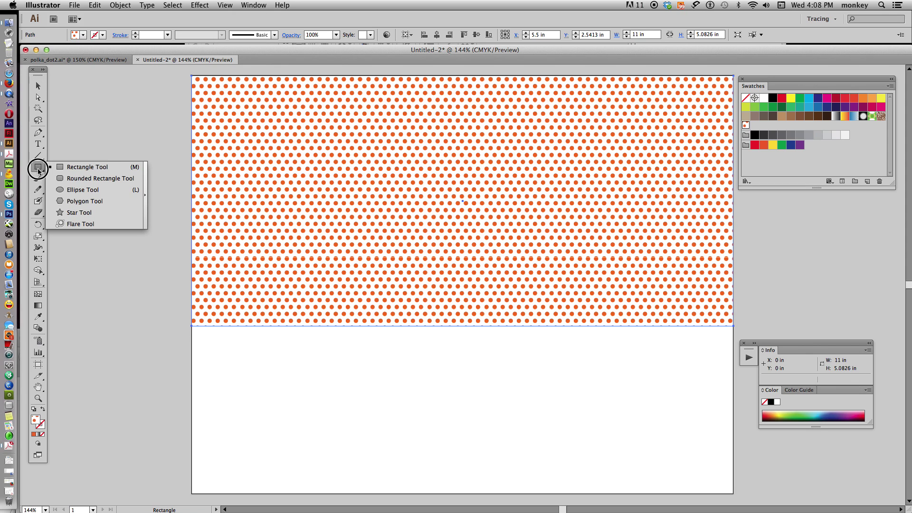
drag(38, 171, 66, 189)
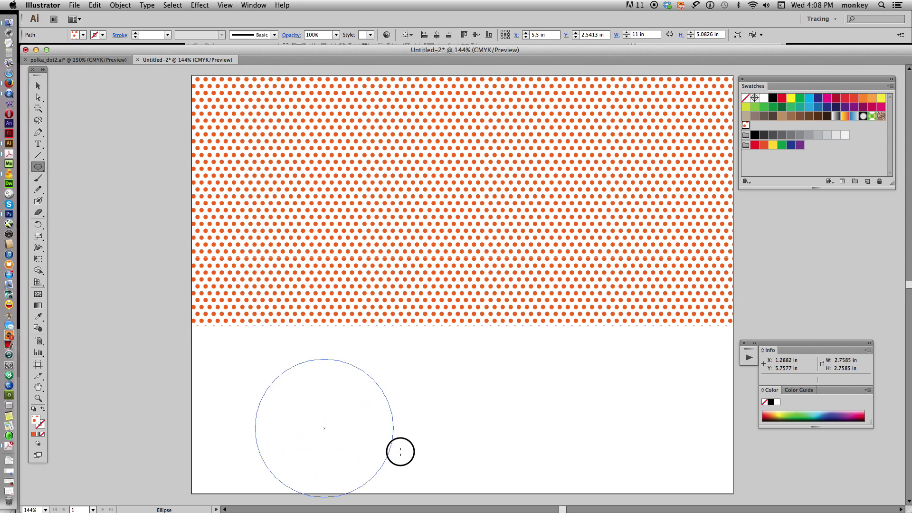
drag(400, 451, 413, 470)
click(38, 86)
drag(373, 434, 345, 409)
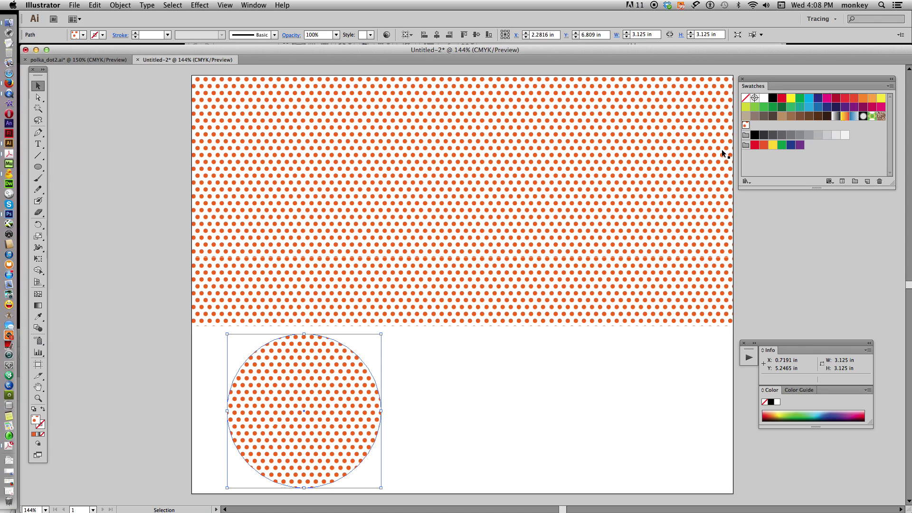
click(746, 125)
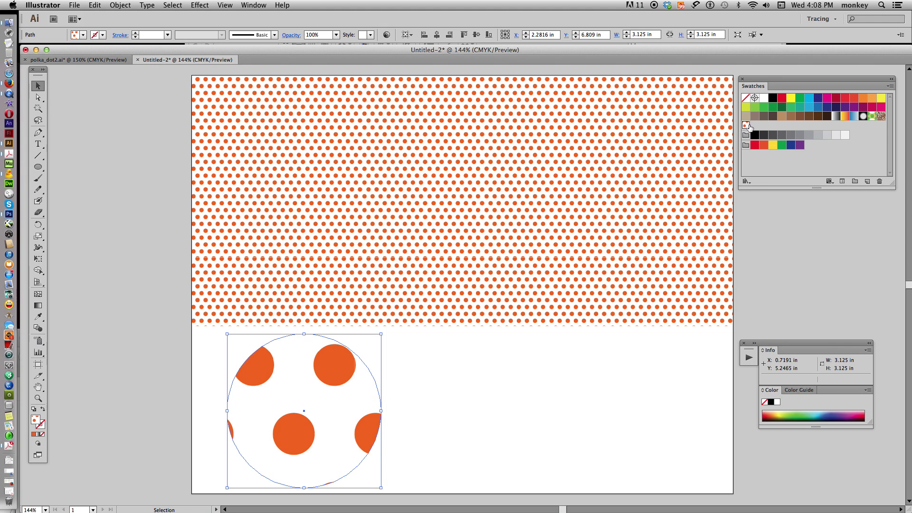
Scale the circle's pattern to 10% uniform, leaving the circle at 3.125 in
double_click(38, 236)
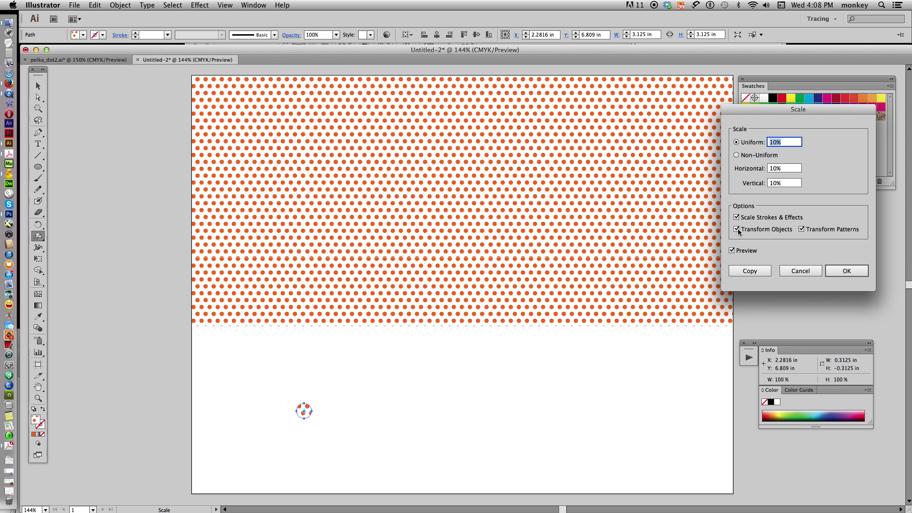
click(736, 230)
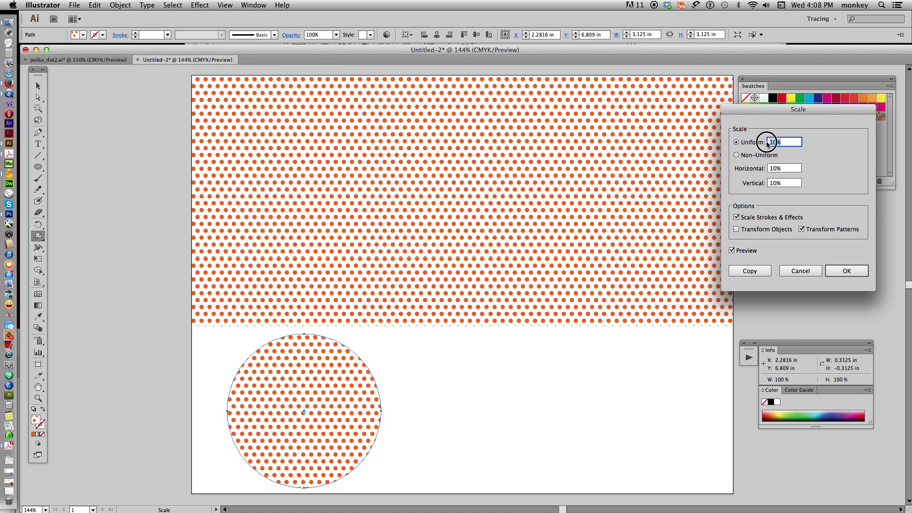
drag(781, 144, 762, 143)
key(Up)
key(Up)
key(Up)
key(Up)
key(Up)
key(Up)
key(Up)
key(Up)
key(Up)
key(Up)
key(Up)
key(Up)
key(Up)
key(Up)
key(Up)
key(Up)
key(Up)
key(Up)
key(Up)
key(Up)
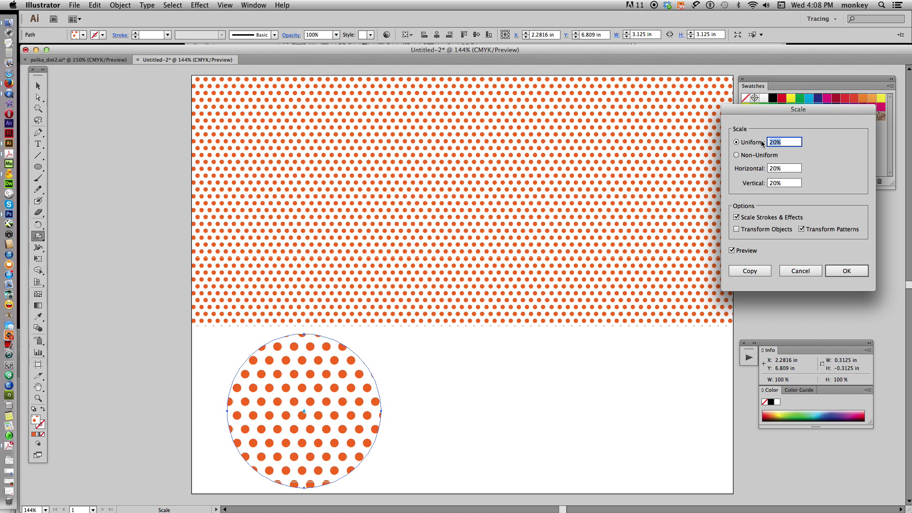
key(Up)
key(Up)
key(Up)
key(Up)
key(Up)
key(Up)
key(Up)
key(Up)
key(Up)
key(Up)
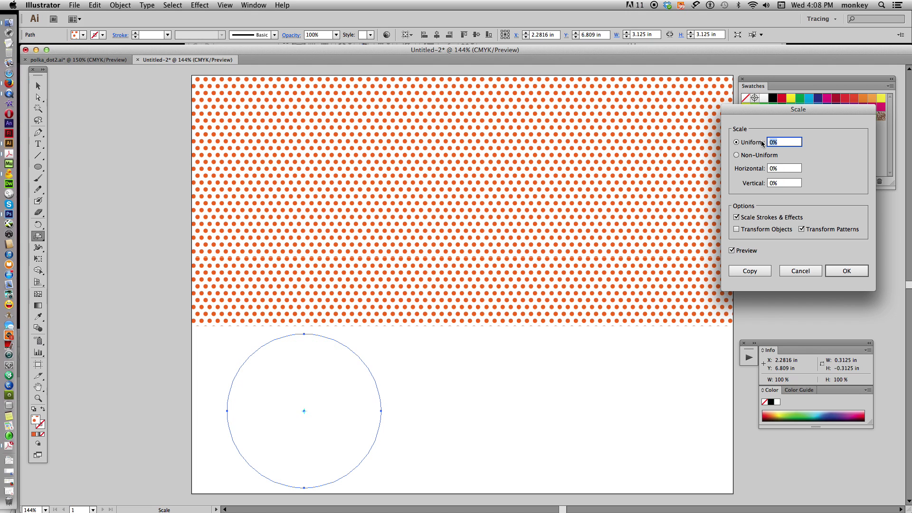
key(shift+Down)
key(shift+Down)
key(shift+Down)
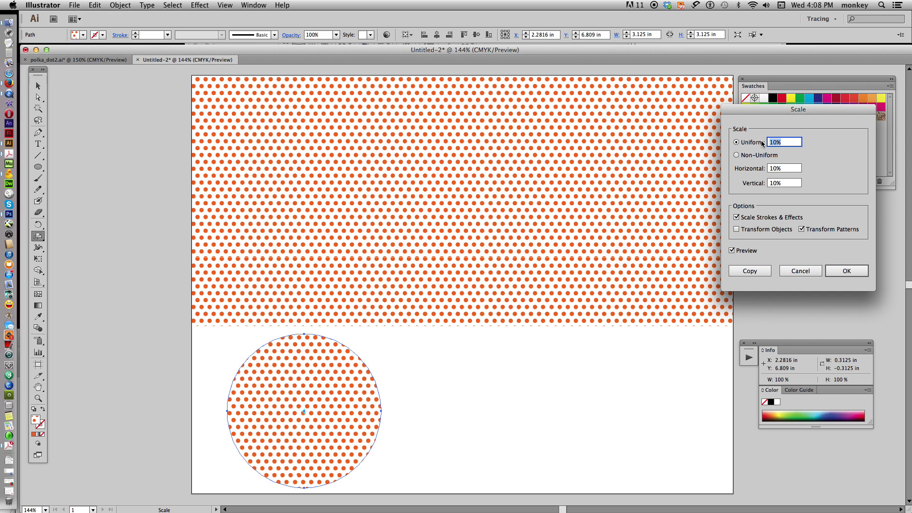
click(846, 270)
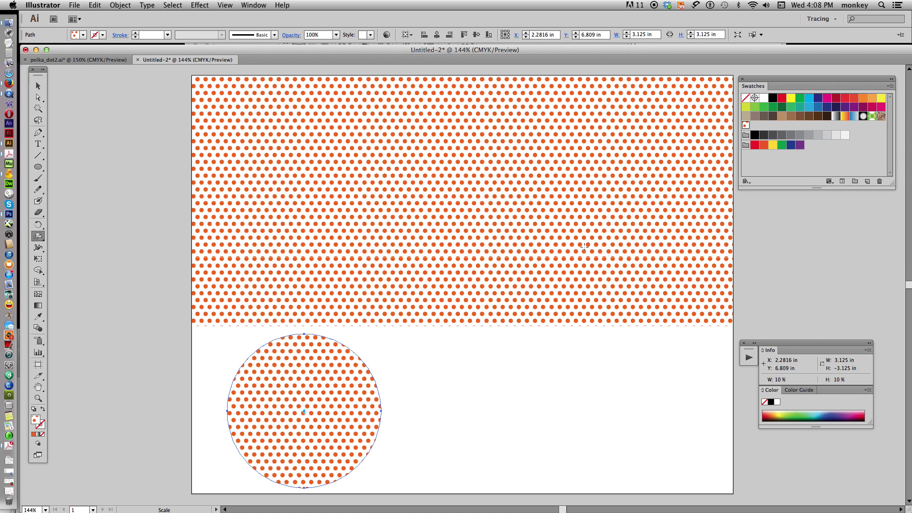
click(38, 86)
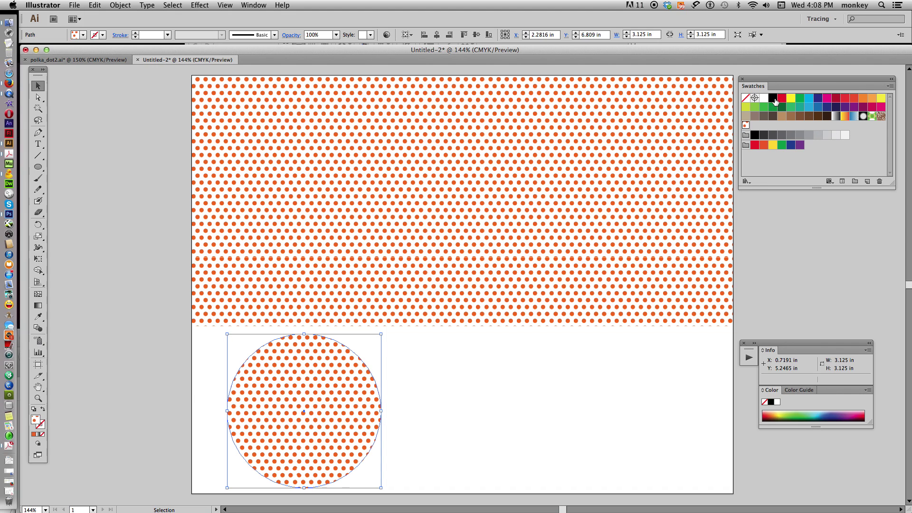
Refill the circle with black, then the orange polka-dot swatch, and start a text entry beside it
click(773, 98)
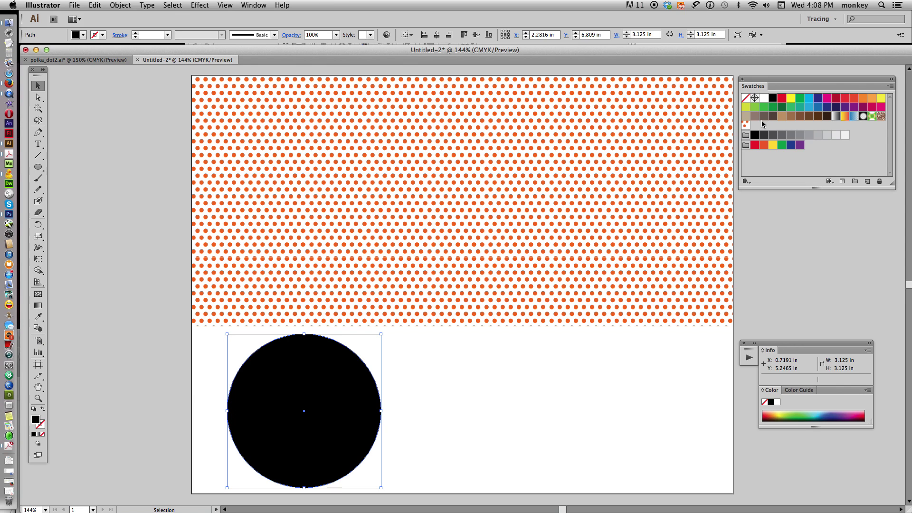
click(745, 125)
key(t)
click(449, 385)
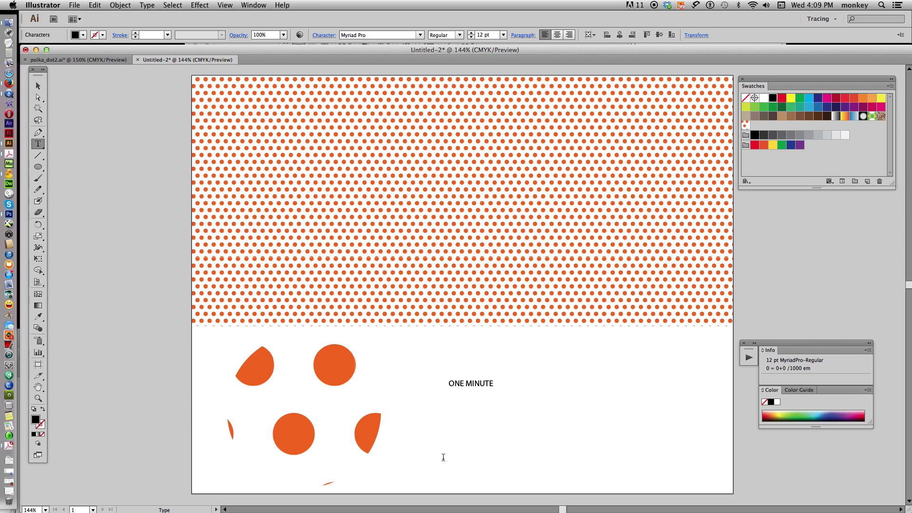
Enlarge the ONE MINUTE text to about 65 pt and set it in Myriad Pro Bold
key(Escape)
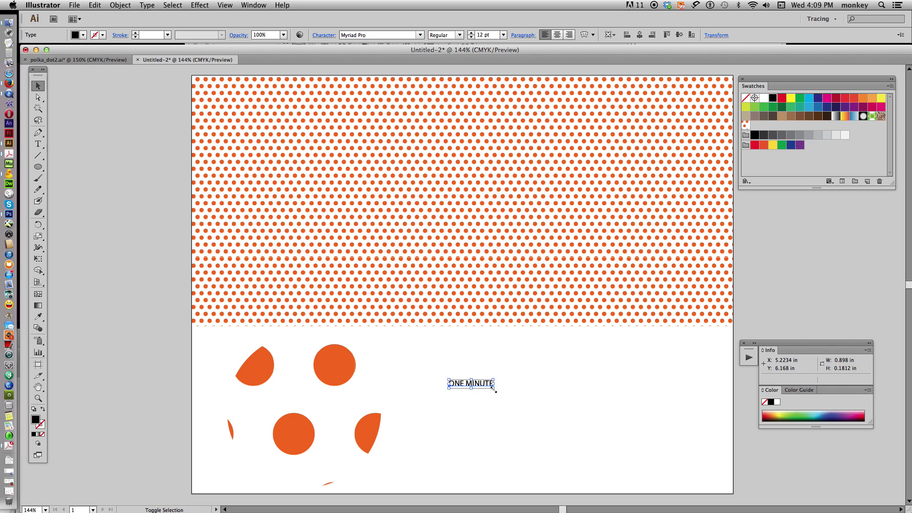
drag(494, 389, 688, 451)
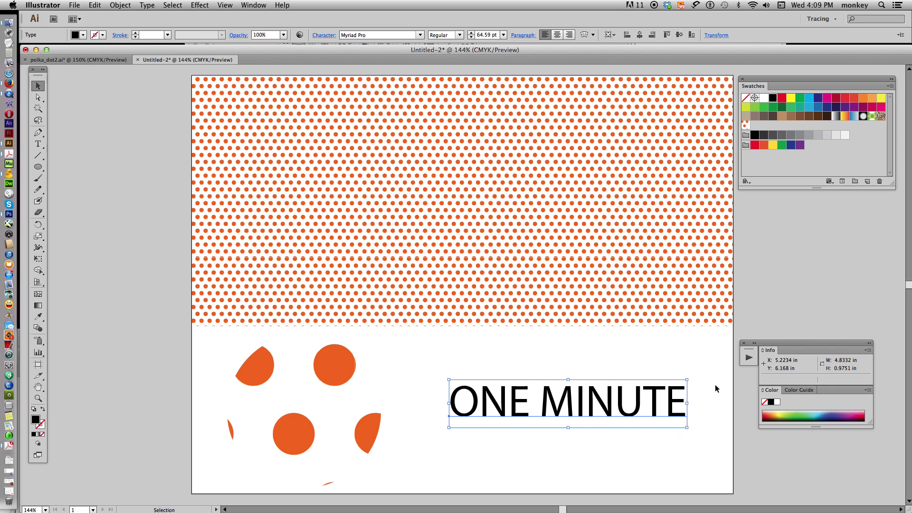
click(459, 35)
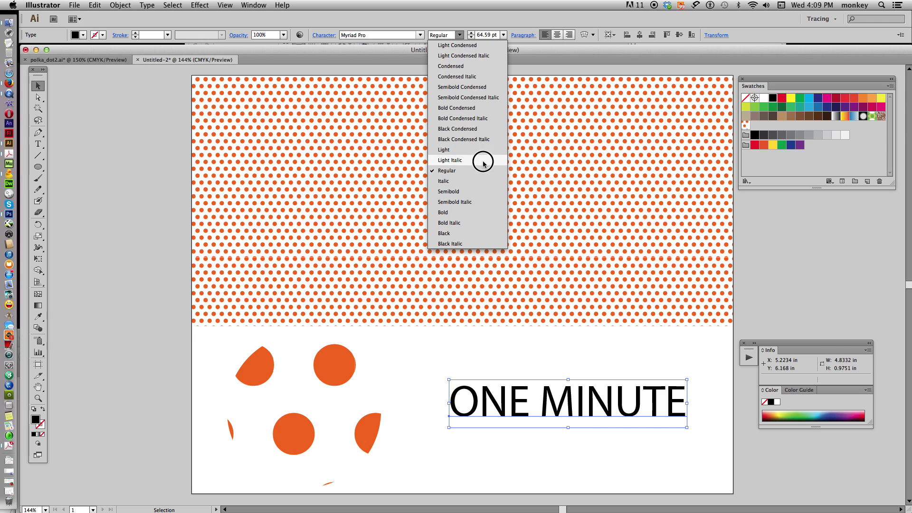
click(474, 212)
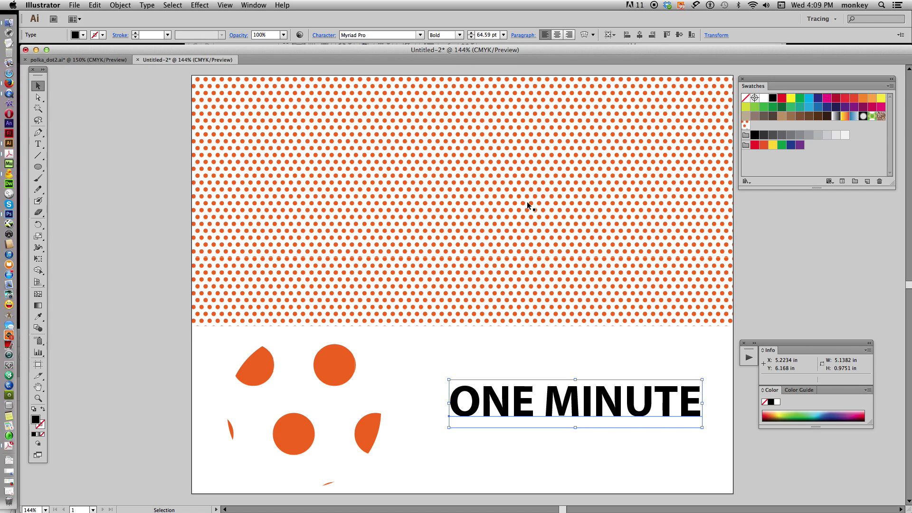
Convert ONE MINUTE to outlines and fill the letters with the polka-dot pattern
key(super+shift+o)
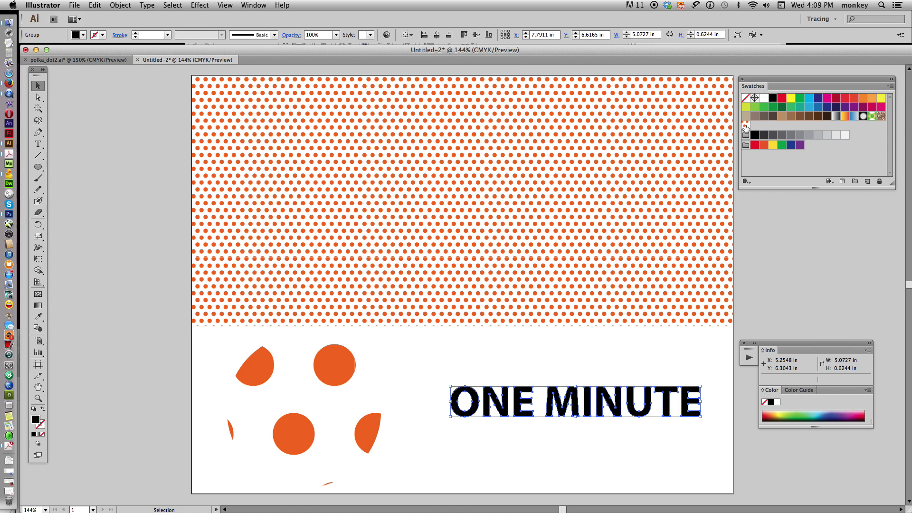
click(745, 124)
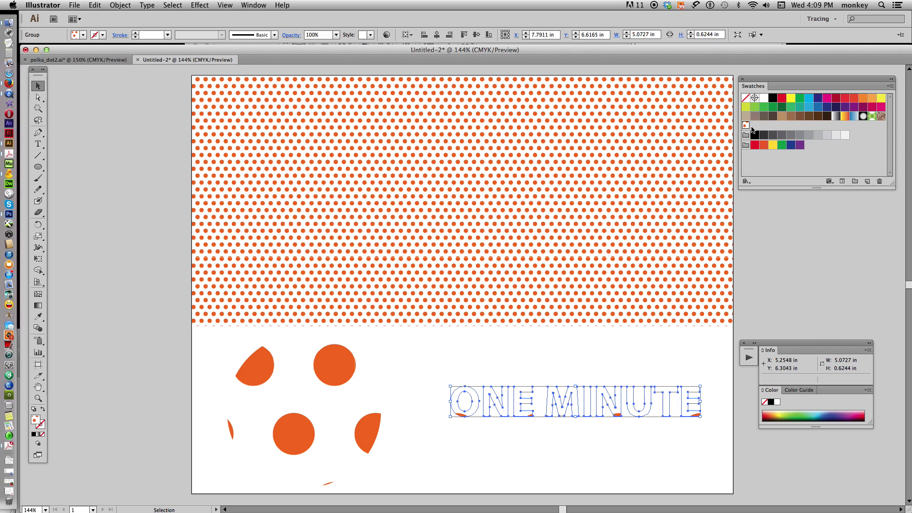
click(596, 444)
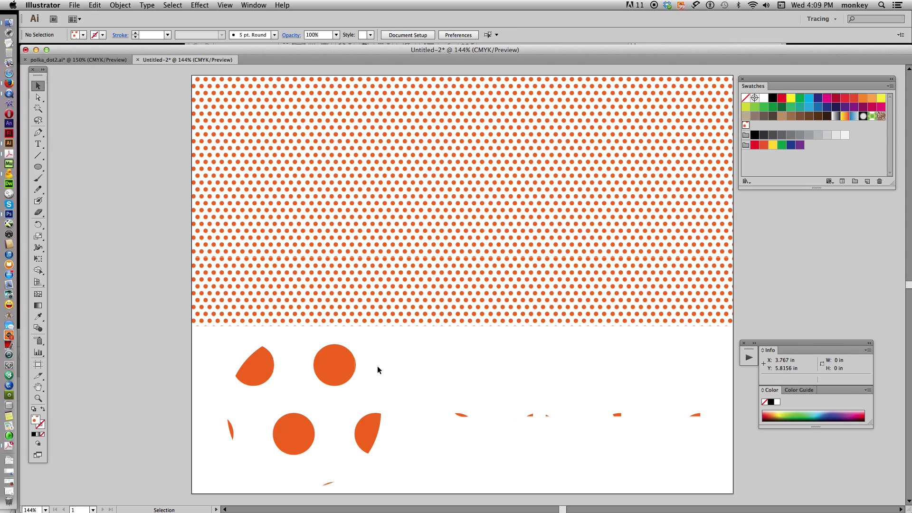
click(344, 359)
click(523, 415)
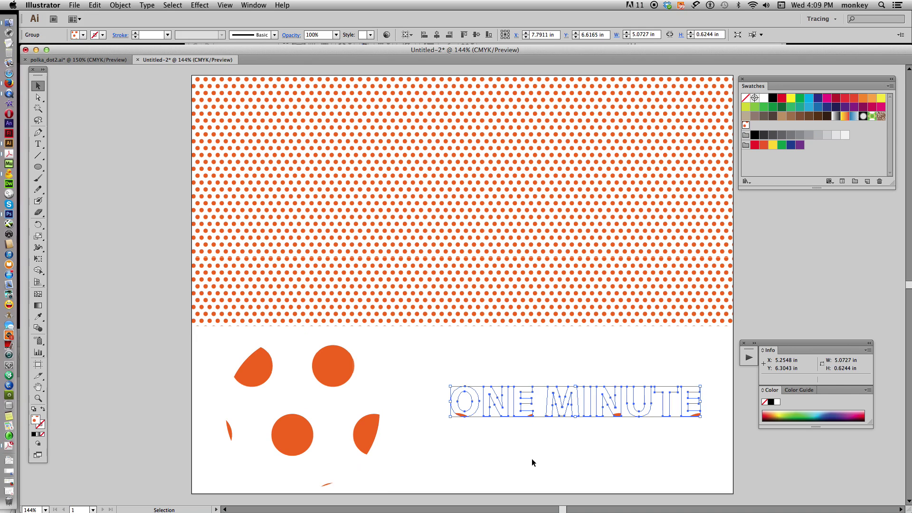
Scale only the ONE MINUTE pattern fill to -8% uniform, leaving the letters unchanged
double_click(38, 235)
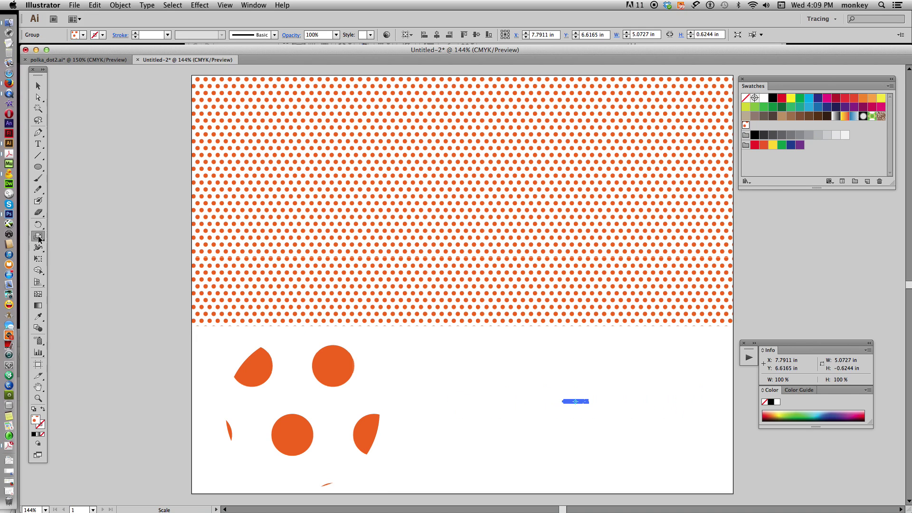
click(736, 229)
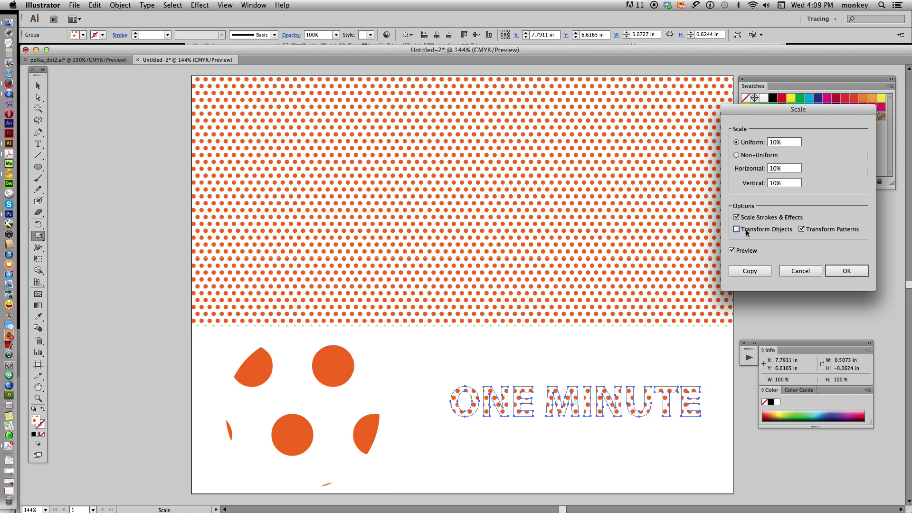
click(784, 142)
key(Down)
key(Down)
key(Down)
key(Down)
key(Down)
key(Down)
key(Down)
key(Down)
key(Down)
key(Down)
key(Down)
key(Down)
key(Down)
key(Down)
key(Down)
key(Down)
key(Down)
key(Down)
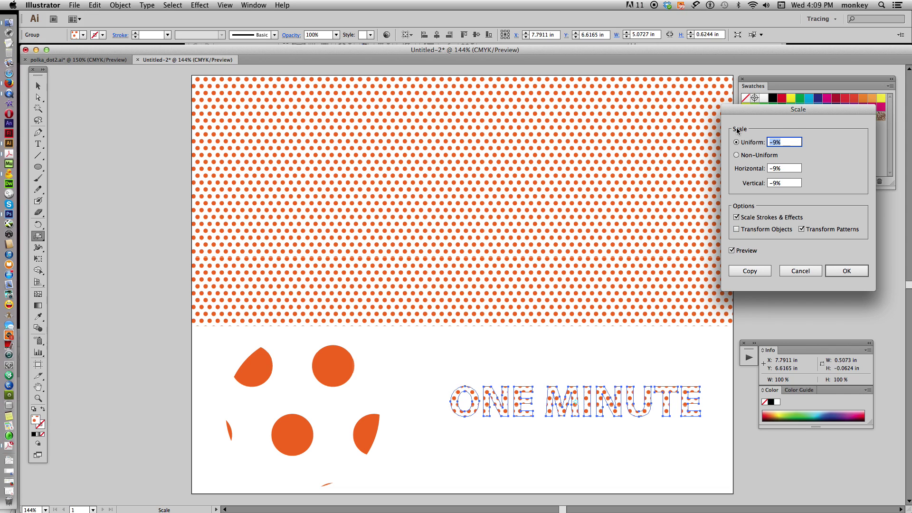
click(839, 270)
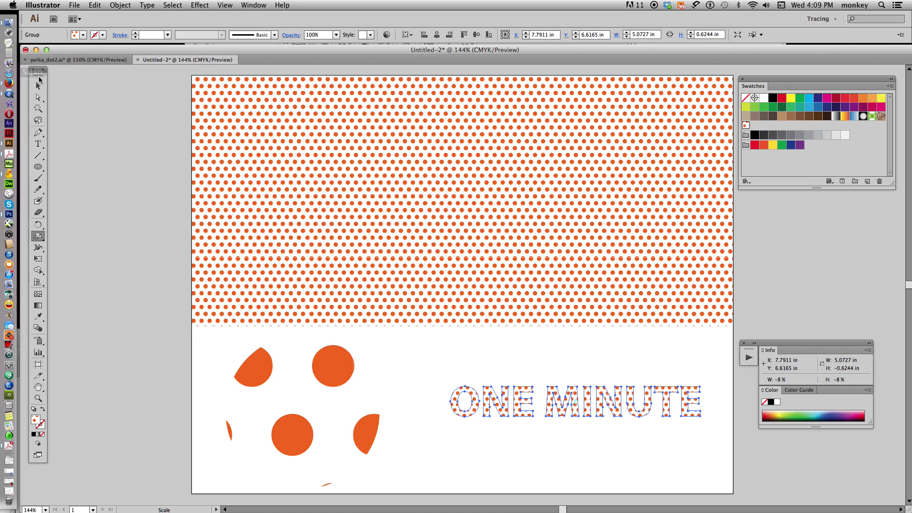
Move the ONE MINUTE outlines up to sit just below the dotted band
key(v)
key(super+shift+a)
drag(645, 372, 666, 368)
click(680, 448)
click(654, 423)
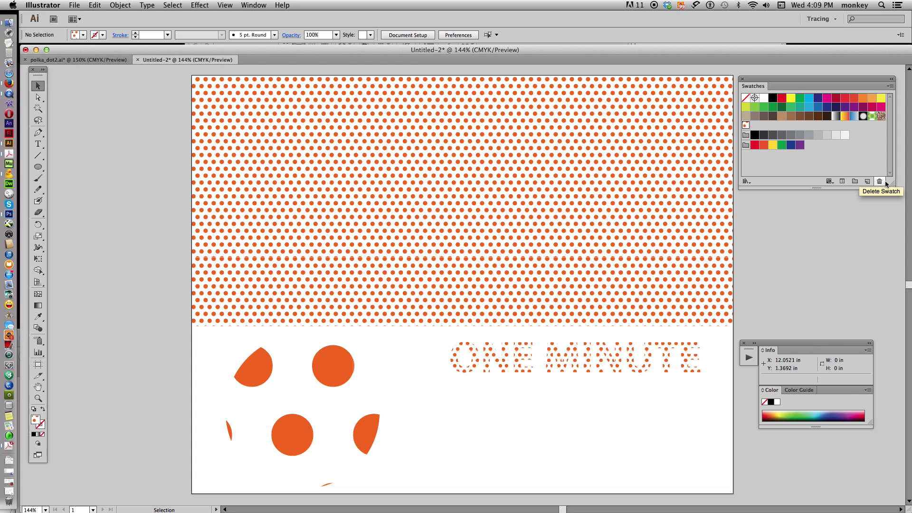
click(38, 143)
click(77, 182)
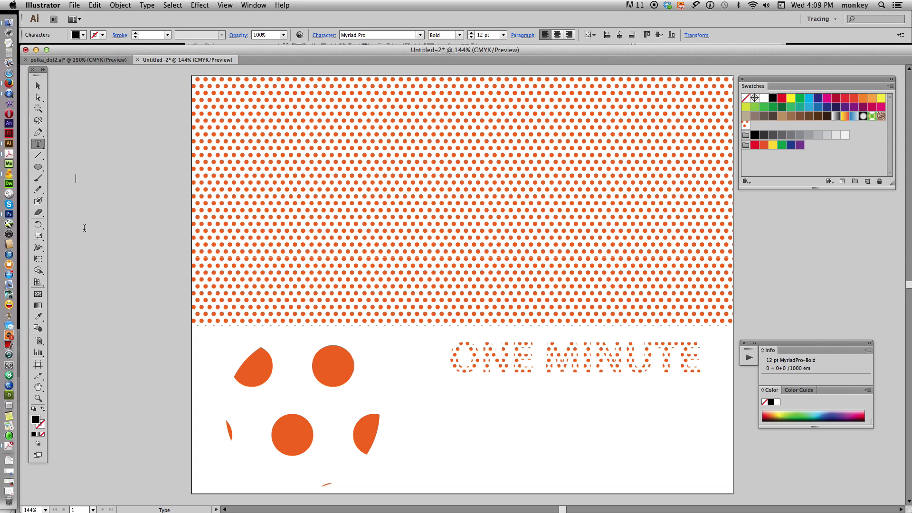
text(@1MinDigital)
key(Escape)
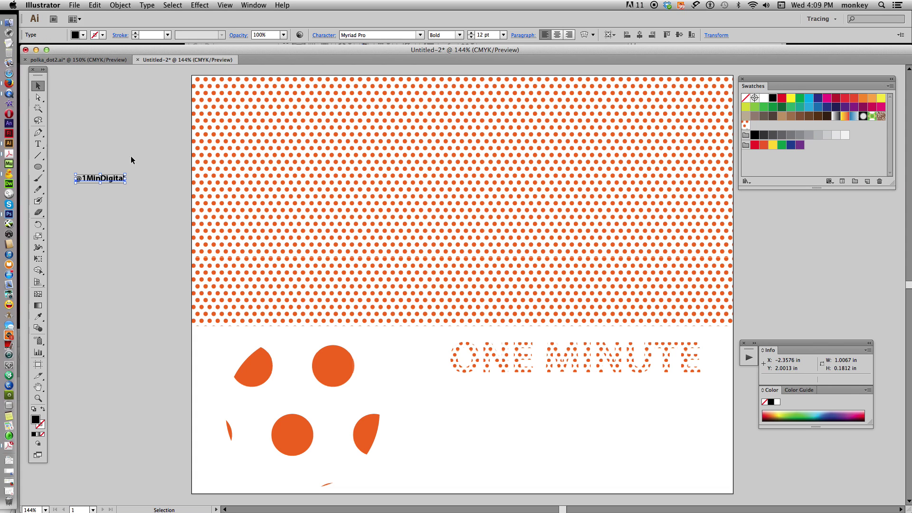
drag(124, 183, 306, 216)
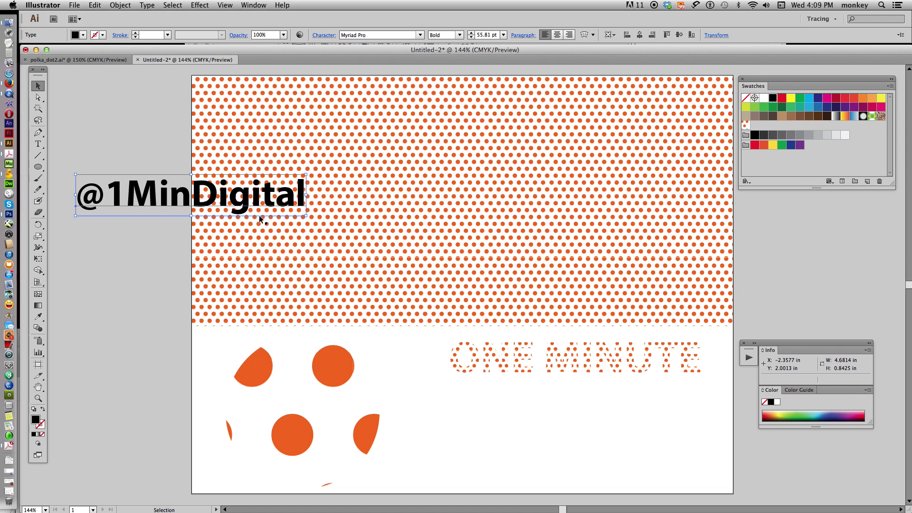
drag(252, 202, 727, 480)
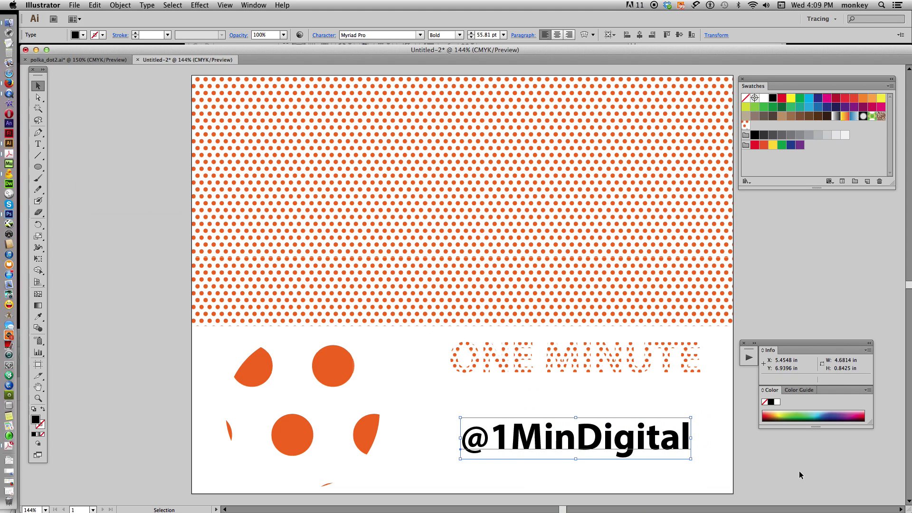
click(801, 439)
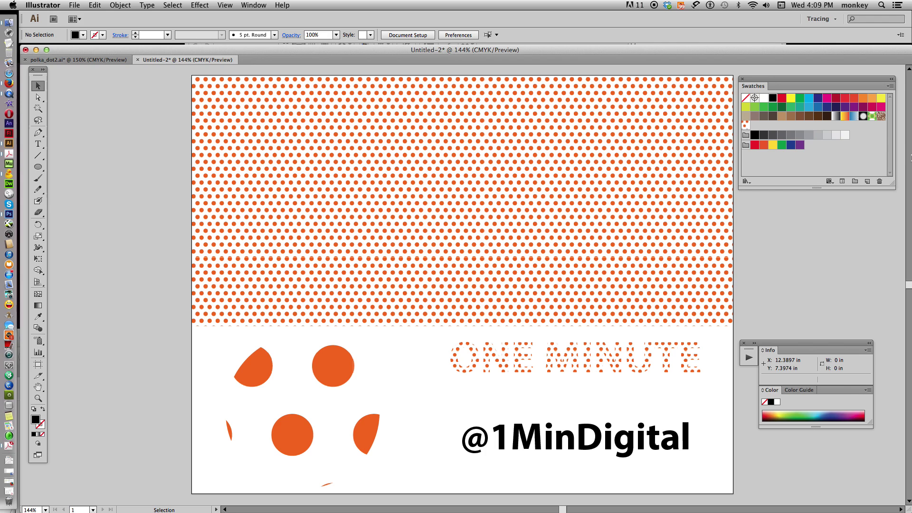